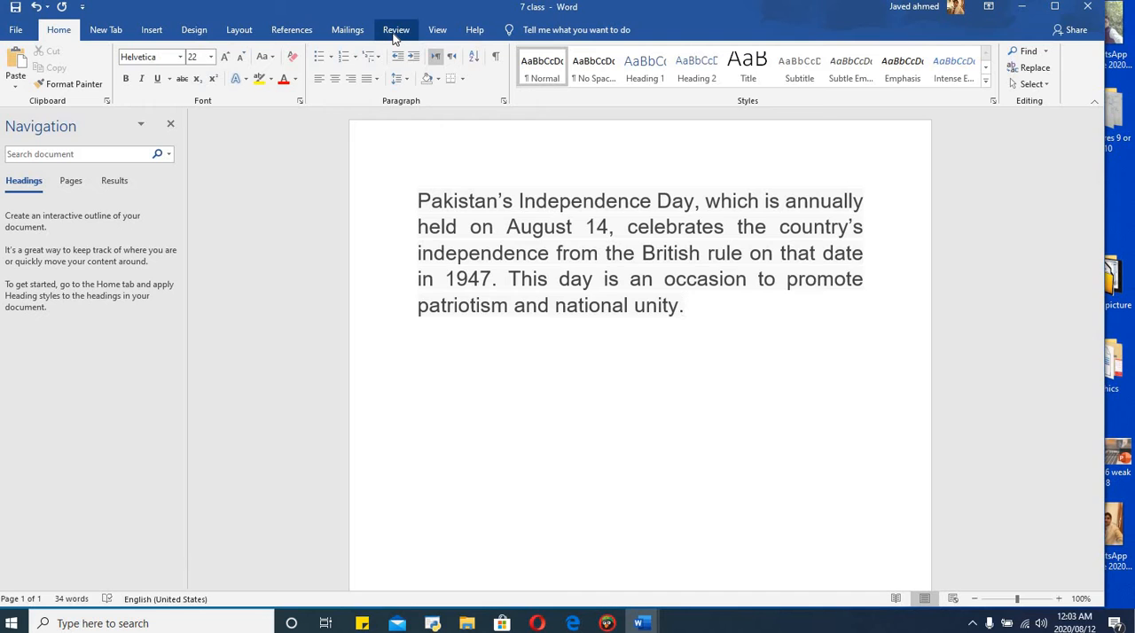
Check the word count statistics of the 7 class document, then dismiss them.
left_click(395, 30)
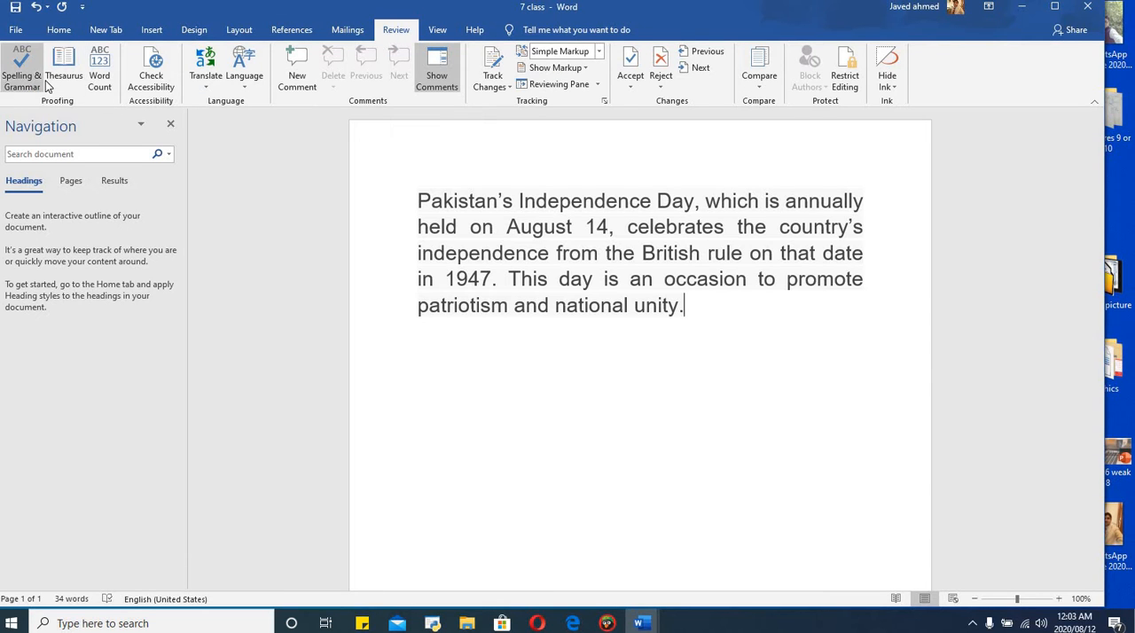
left_click(100, 80)
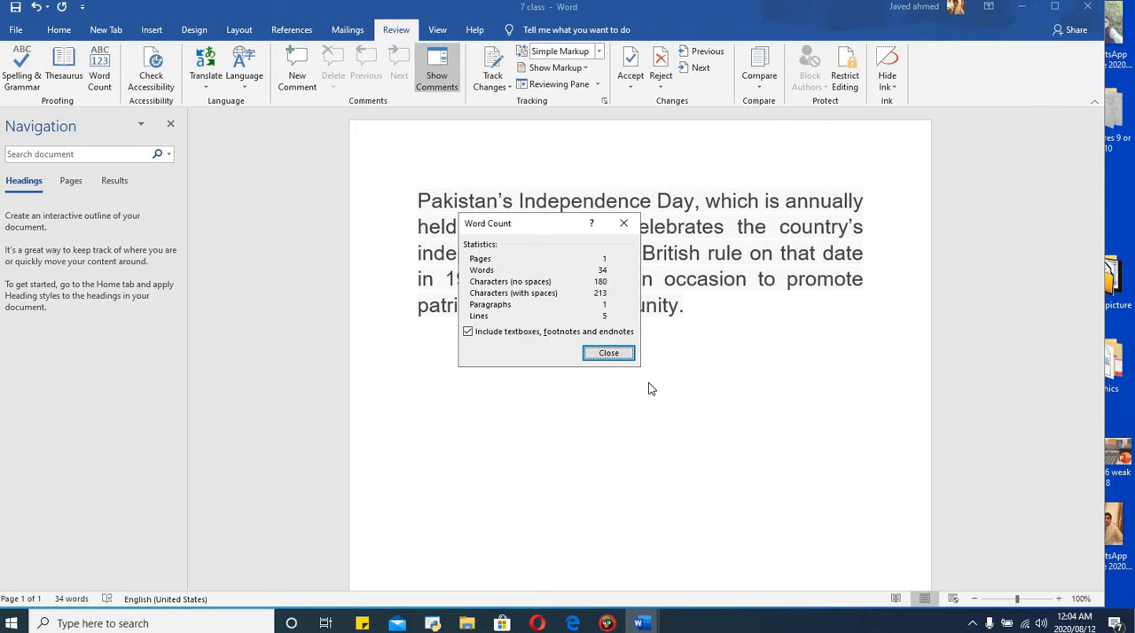
left_click(606, 353)
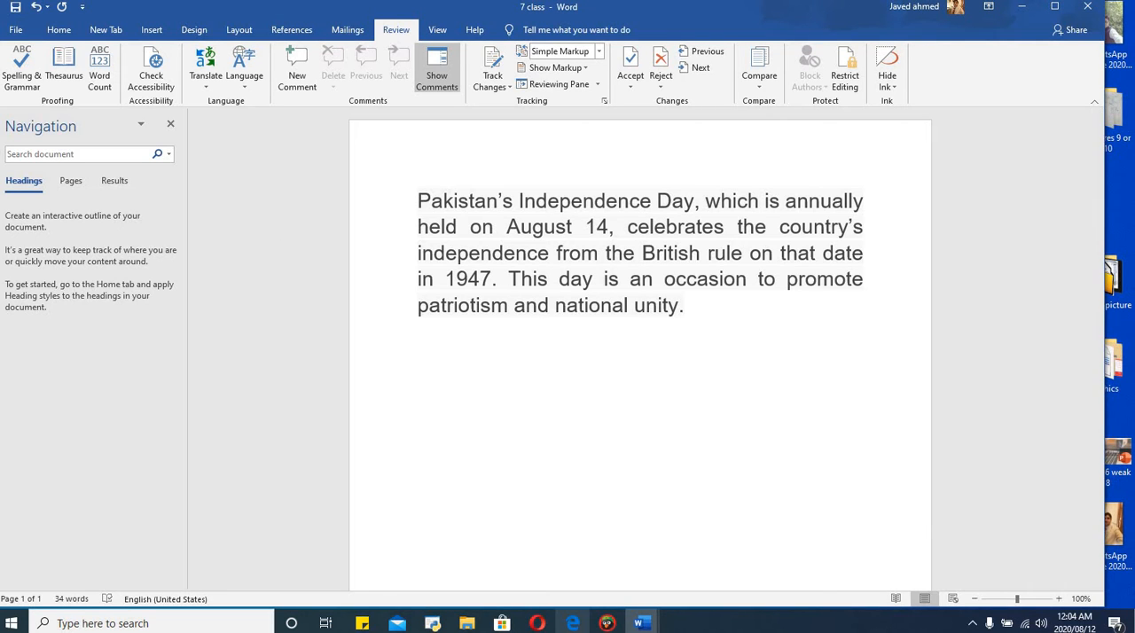
Consult the Unit#03 topic list in New Microsoft Word Document and return to the 7 class document.
mouse_move(642, 623)
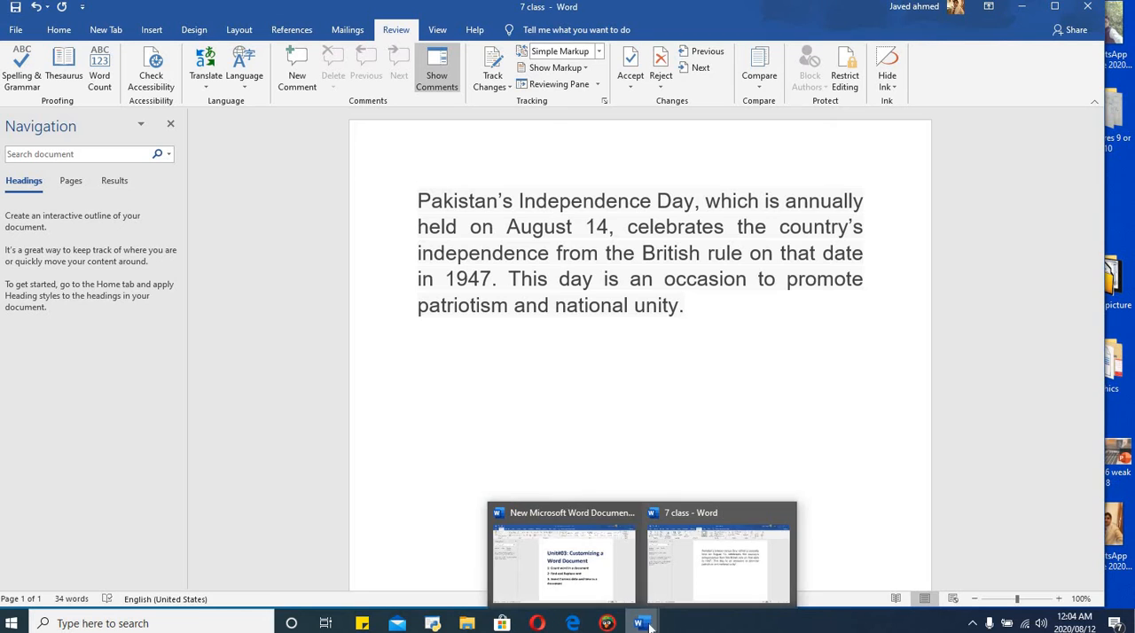
left_click(580, 569)
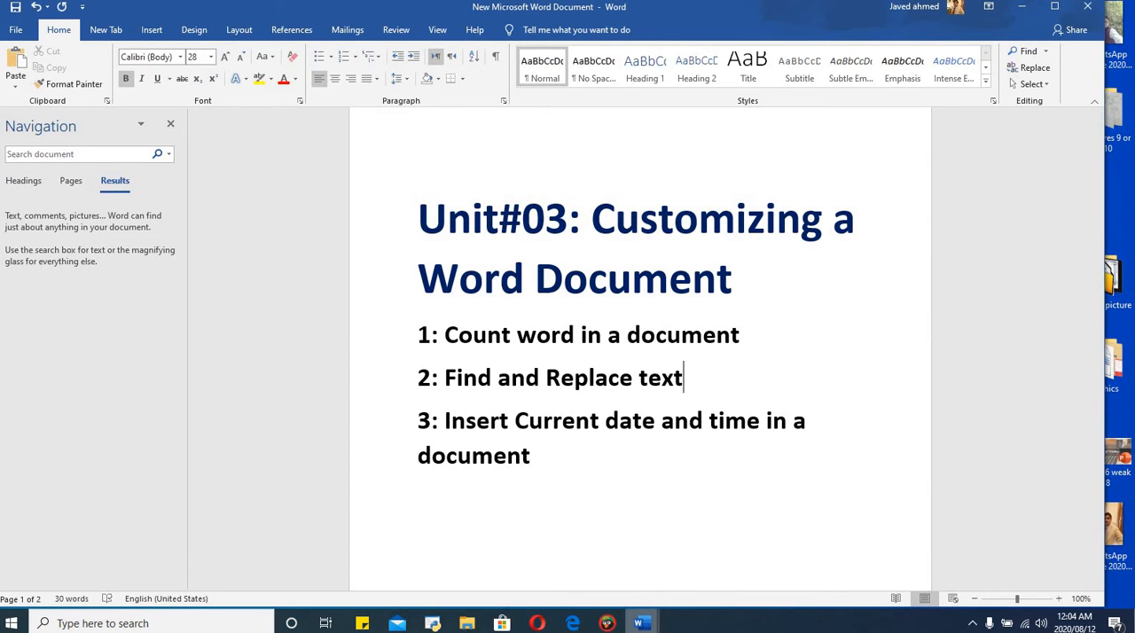
mouse_move(646, 621)
left_click(692, 560)
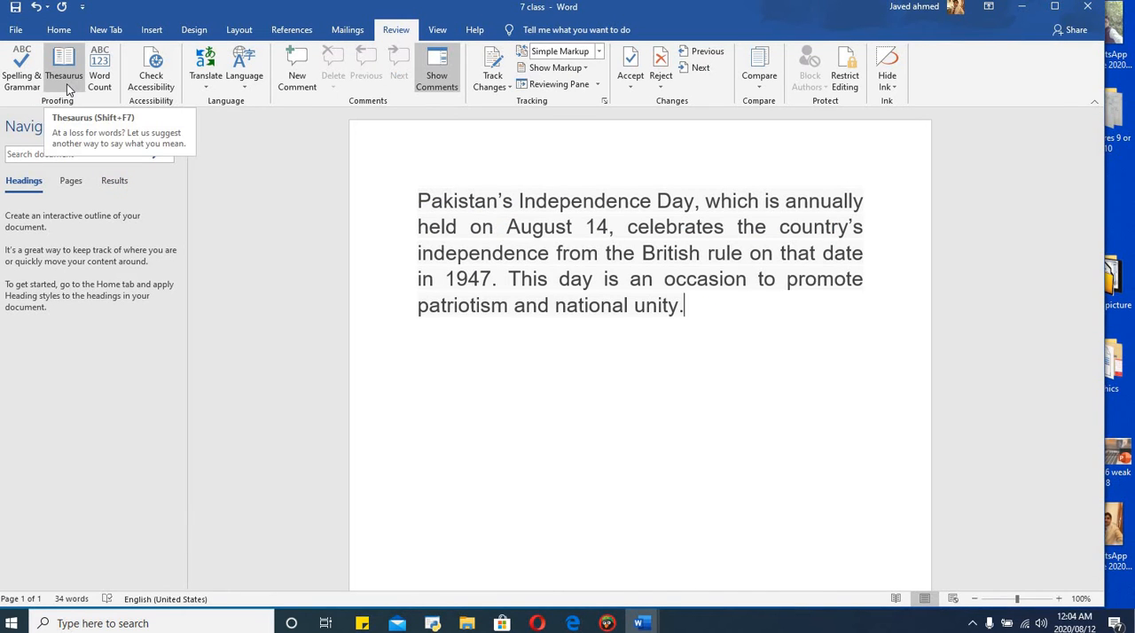
Replace all occurrences of "unity" with "class" in the document and close Find and Replace.
left_click(57, 31)
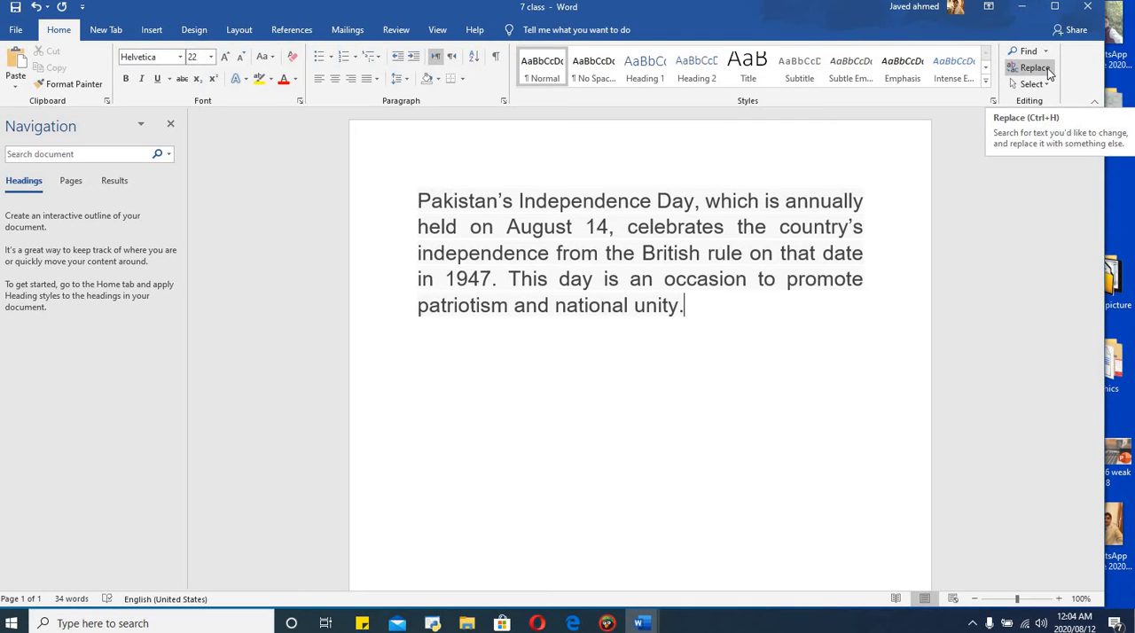
left_click(1034, 69)
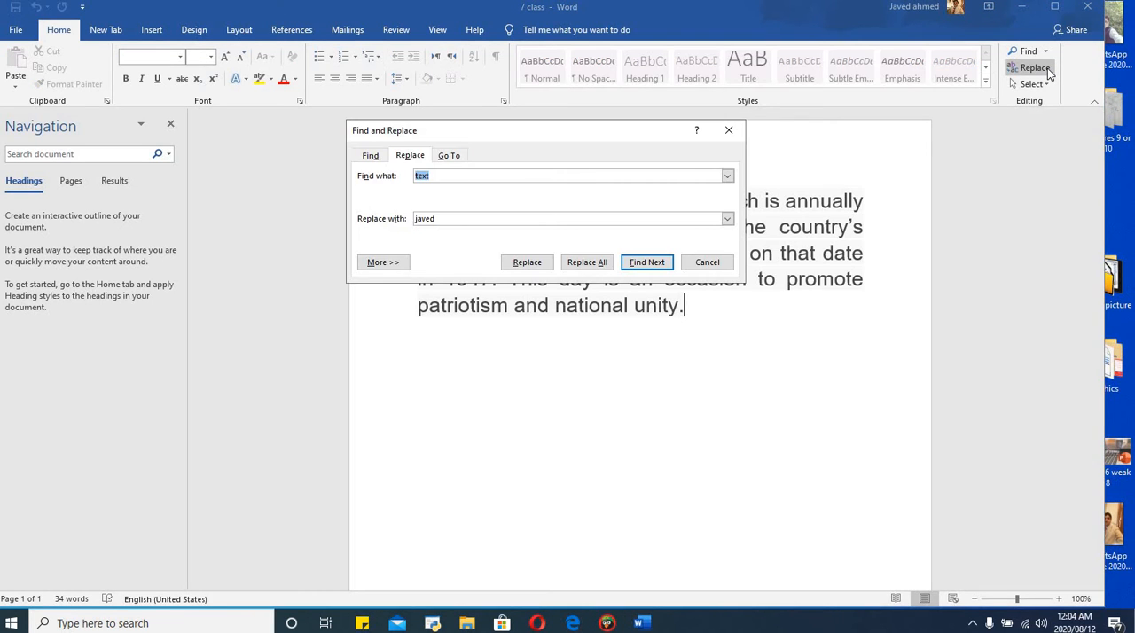
left_click(438, 177)
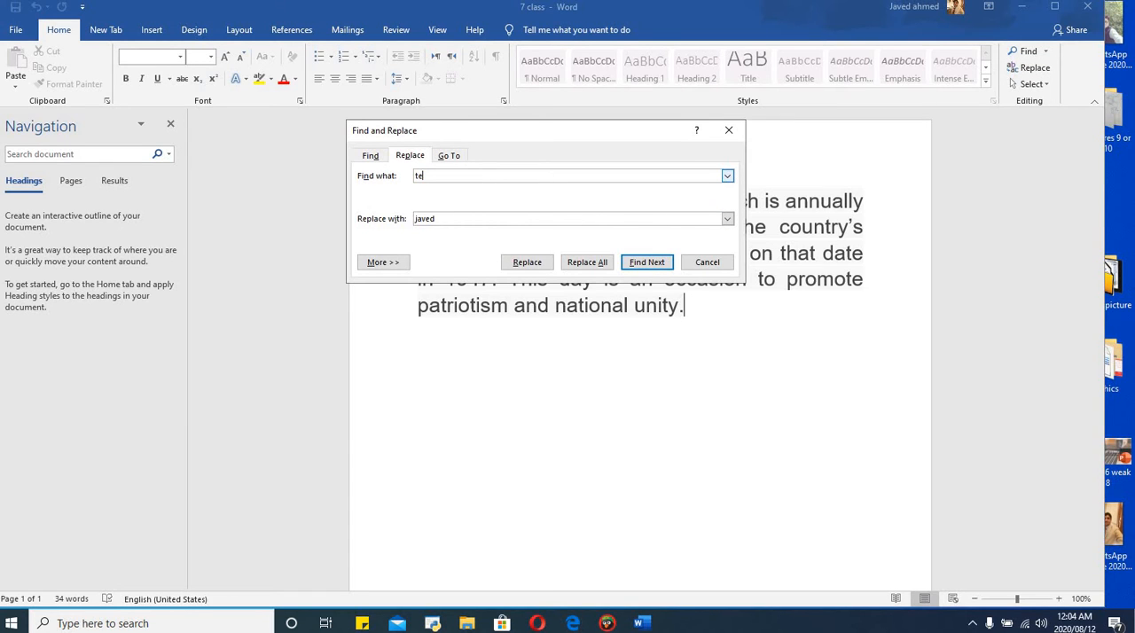
key("BackSpace")
key("BackSpace")
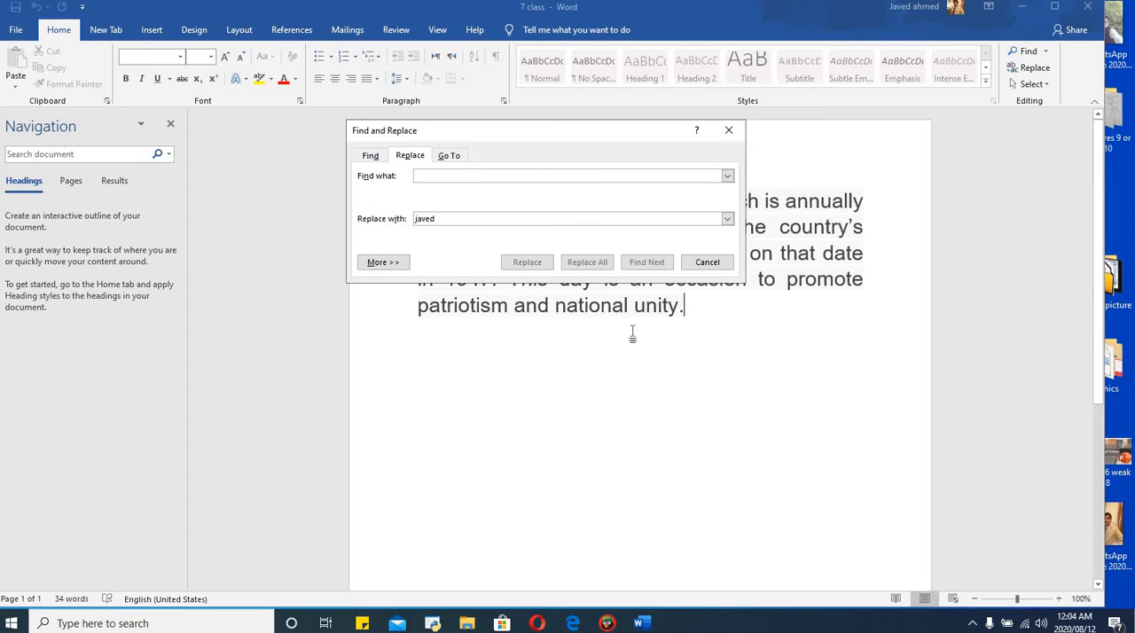
type("unity")
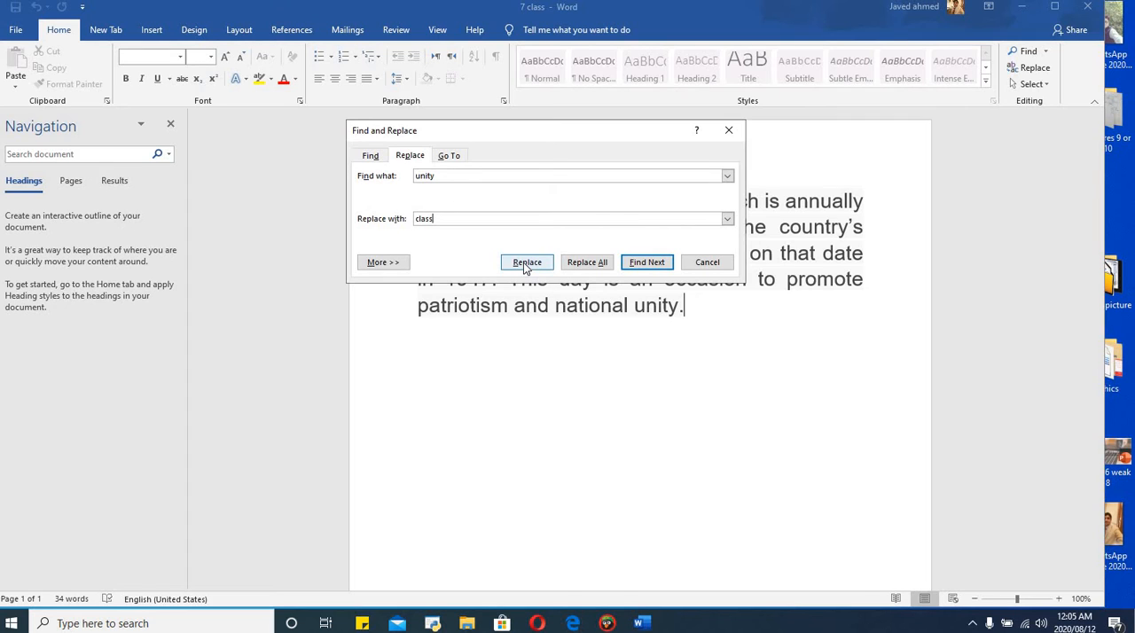
left_click(585, 263)
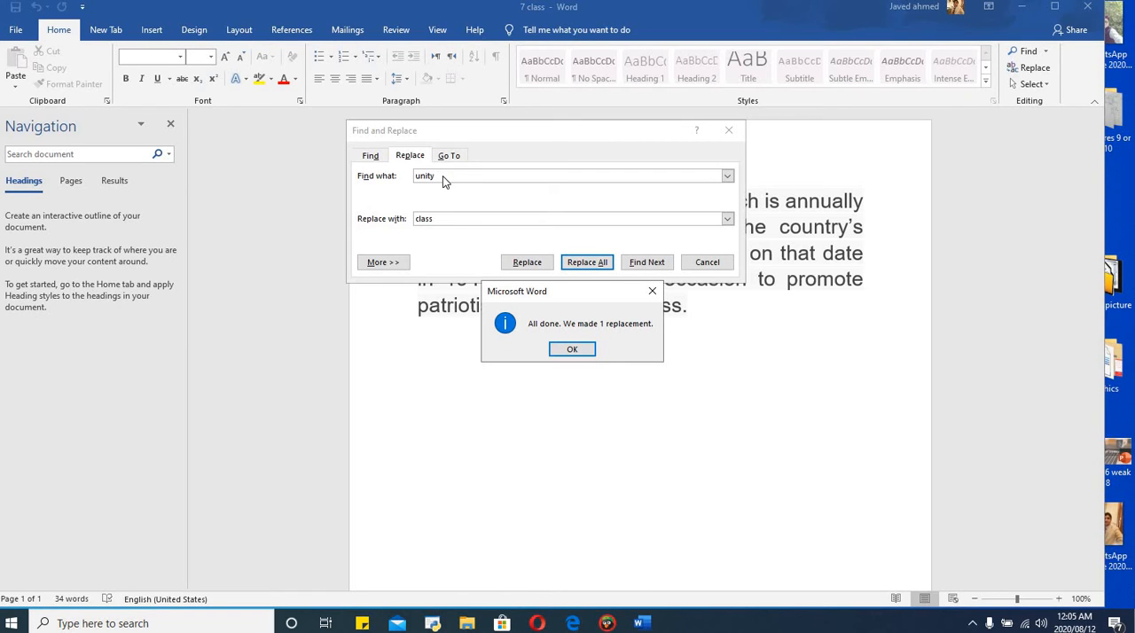
left_click(572, 349)
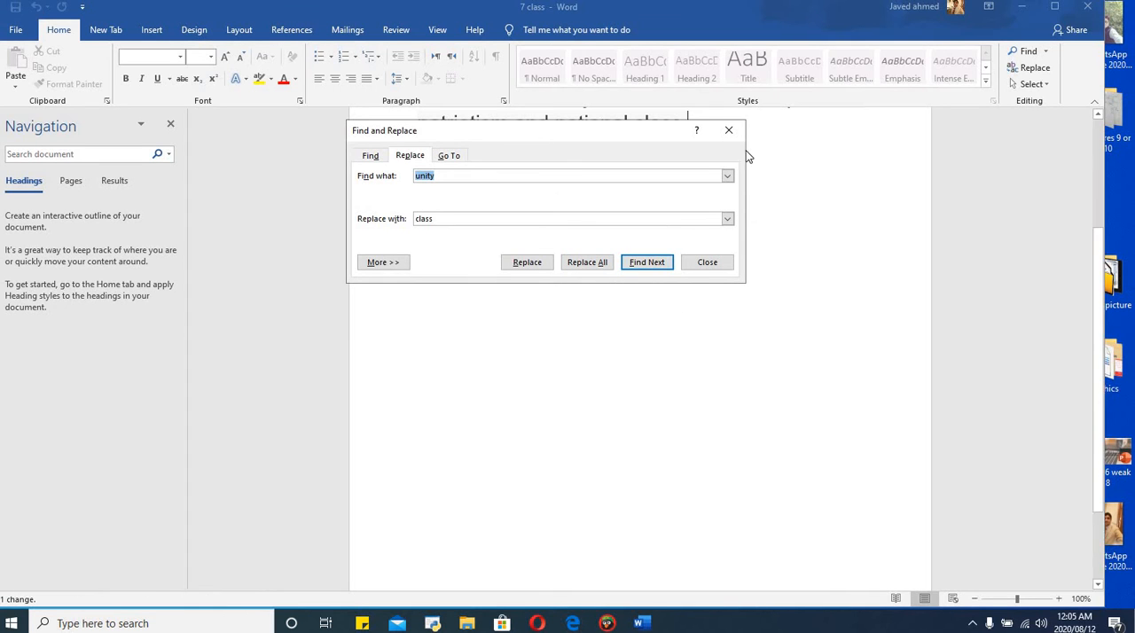
left_click(729, 131)
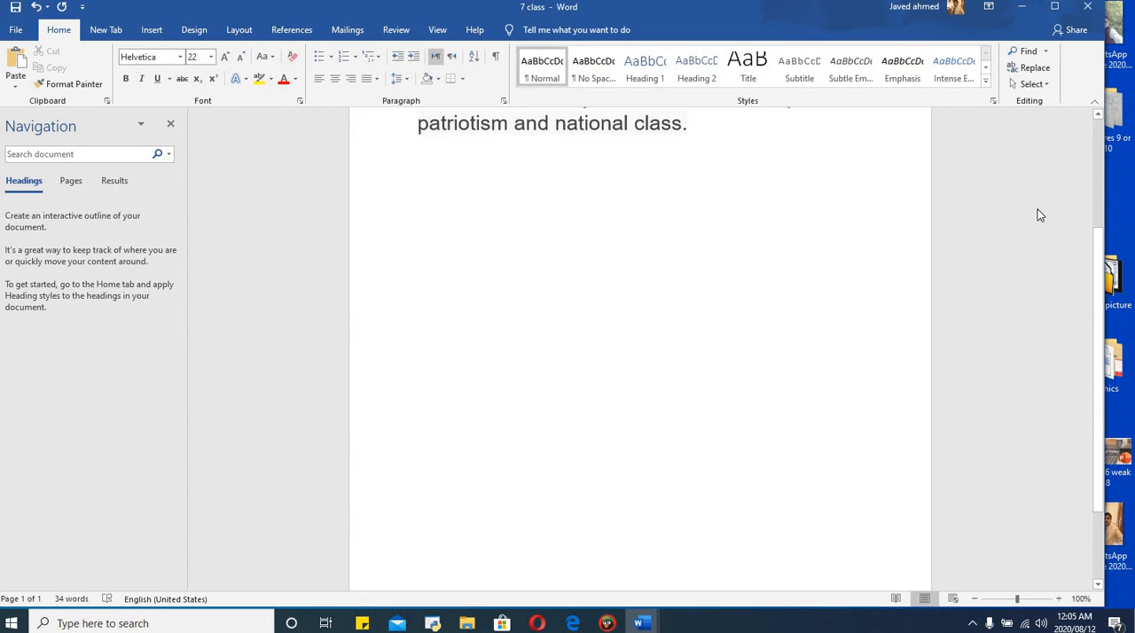
scroll(1098, 284, "up", 3)
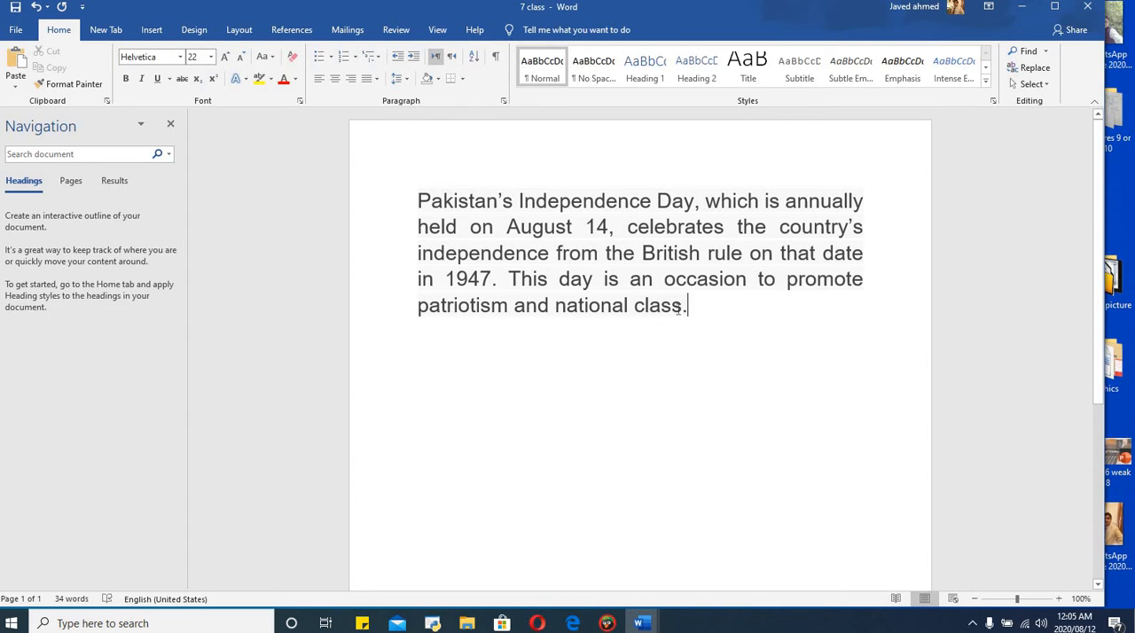
Search the document for the word "class" at the end of the paragraph.
left_click_drag(683, 306, 637, 309)
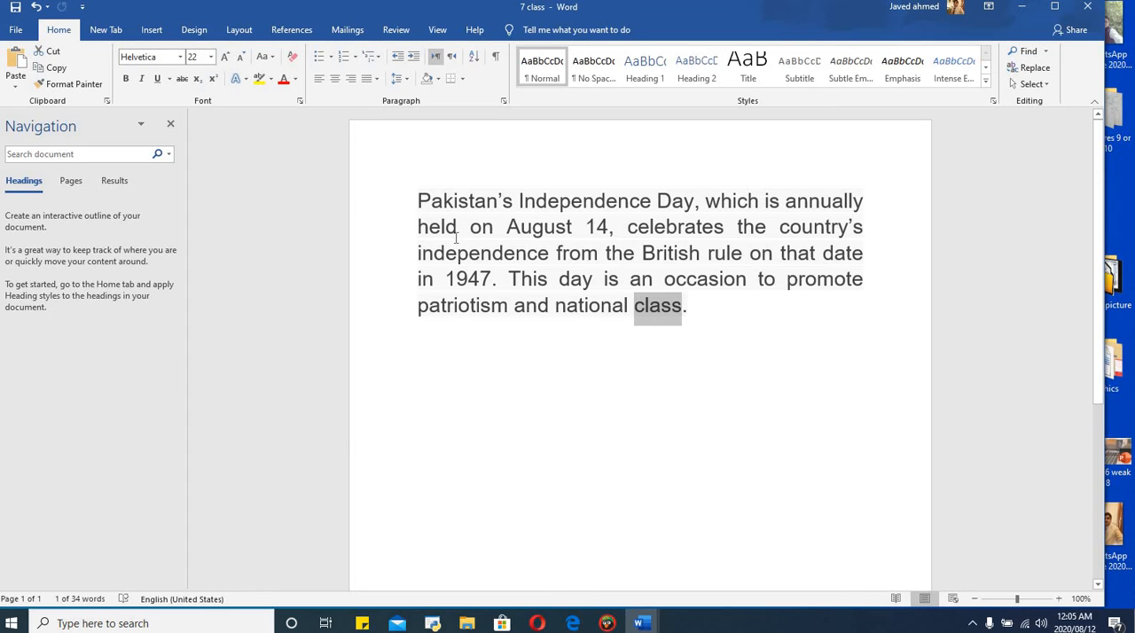
left_click(1048, 57)
left_click(1041, 72)
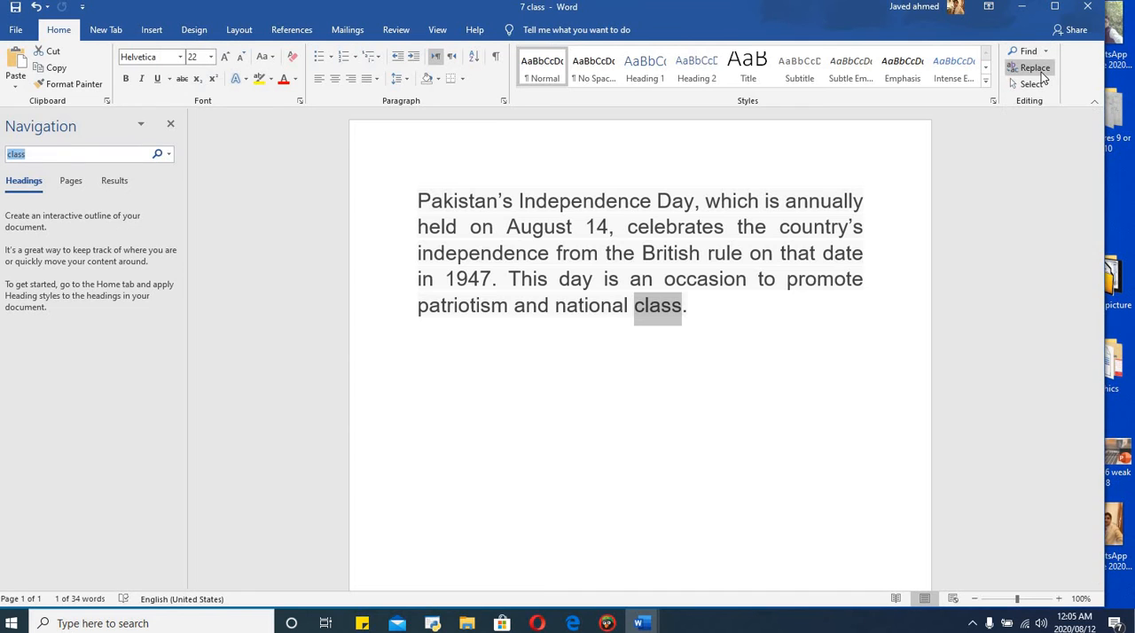
left_click(471, 210)
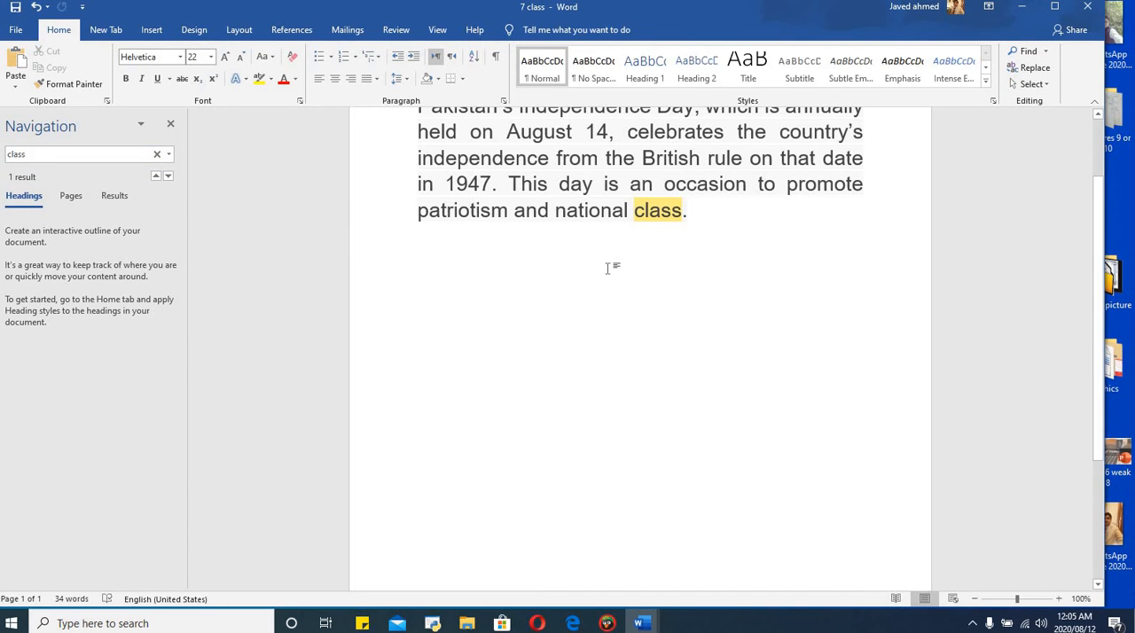
left_click_drag(1099, 266, 1090, 144)
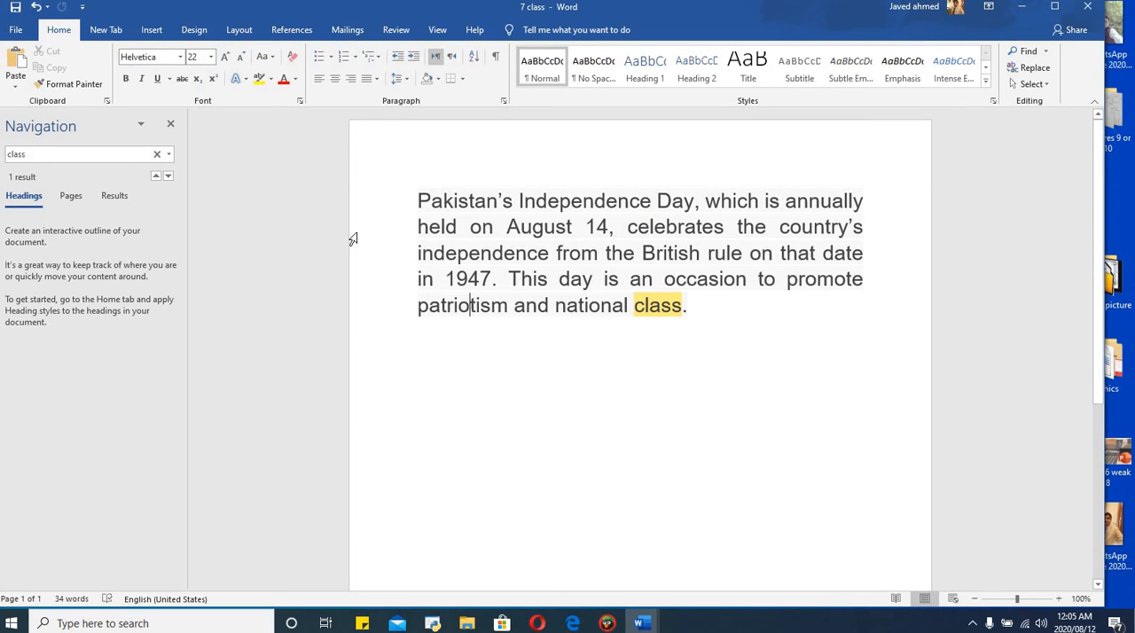
Clear the previous search term and search the document for "held".
left_click(32, 156)
key("BackSpace")
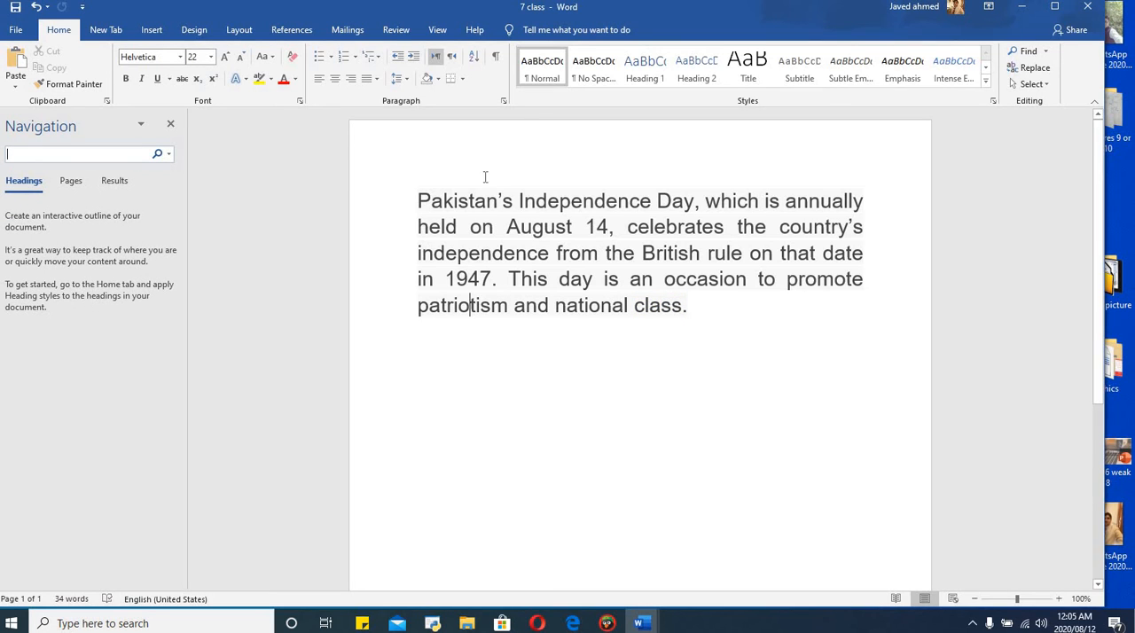
double_click(413, 228)
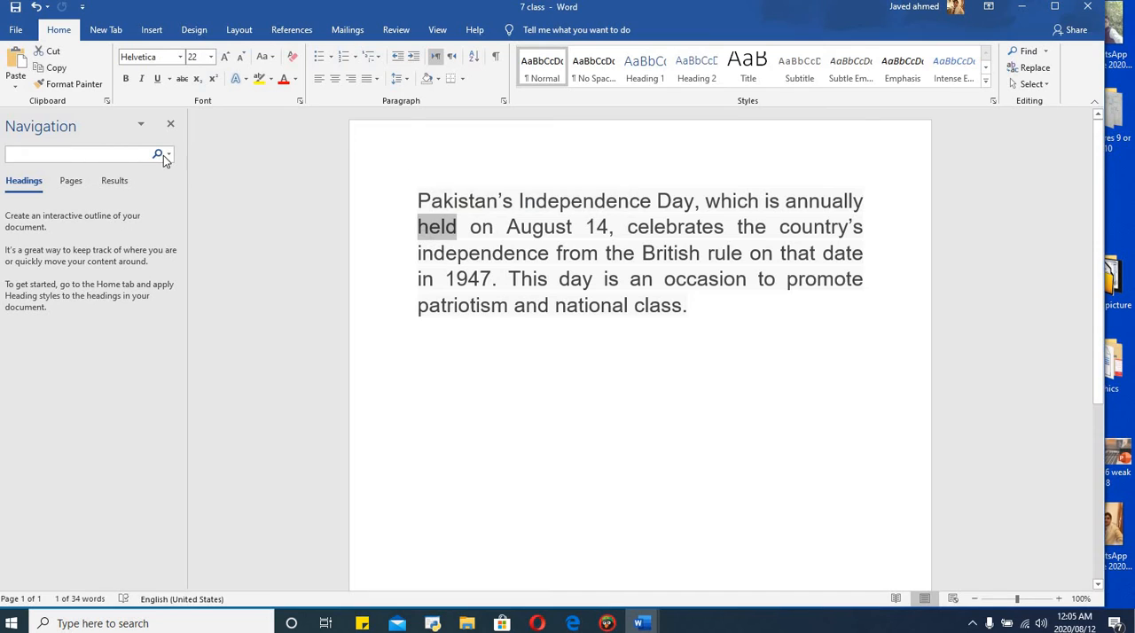
left_click(96, 154)
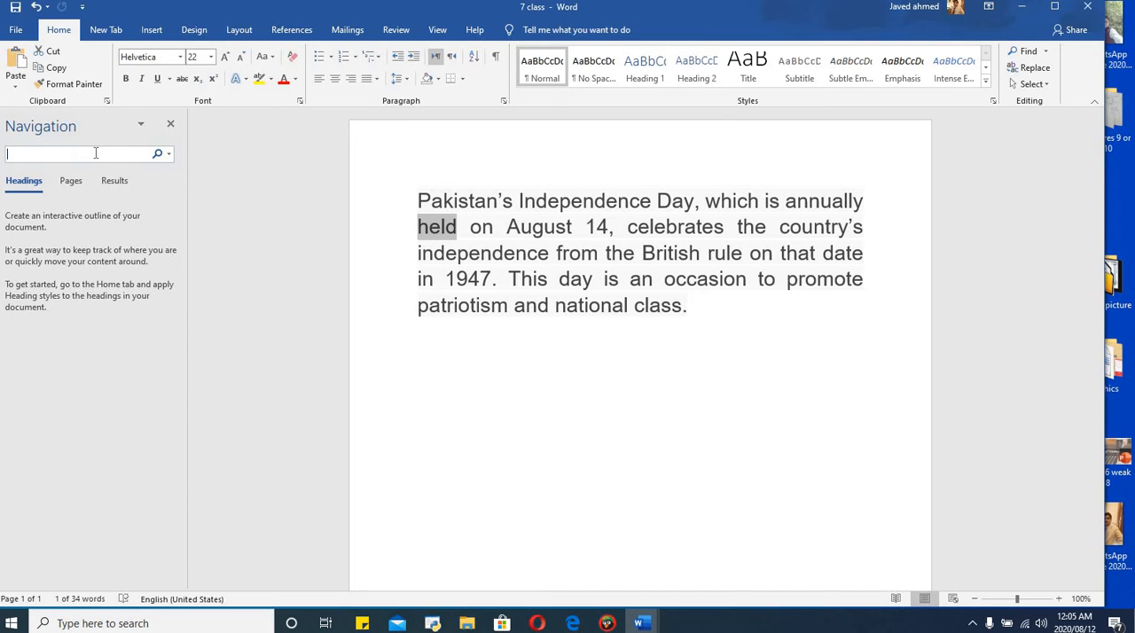
type("held")
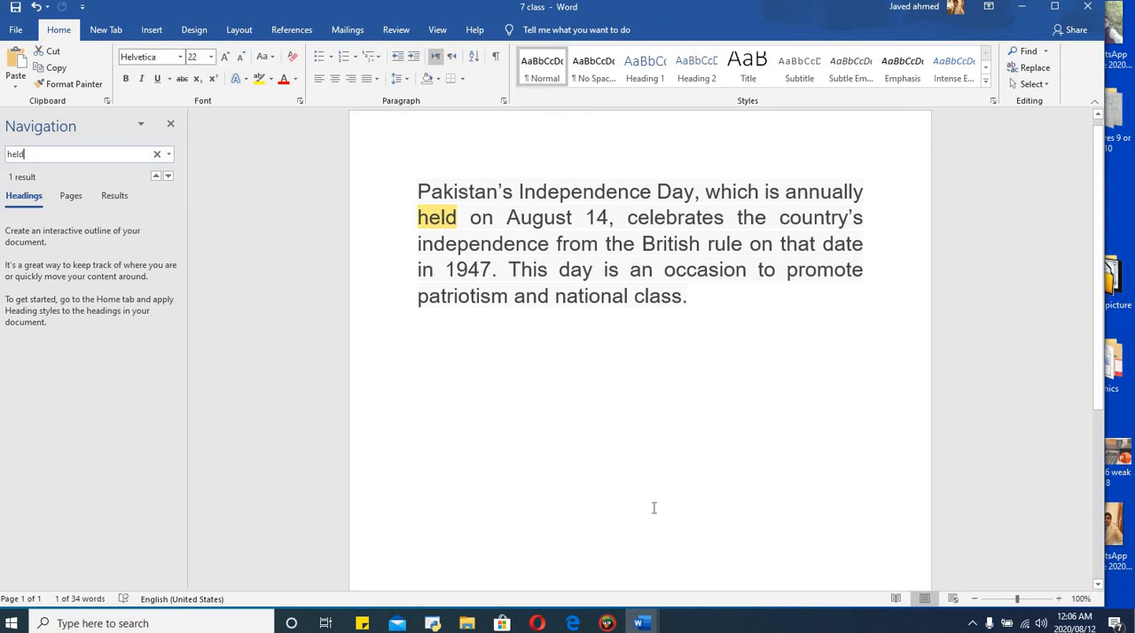
Replace all occurrences of "held" with the person's first name, continuing from the document's beginning, and close Find and Replace.
left_click(1034, 68)
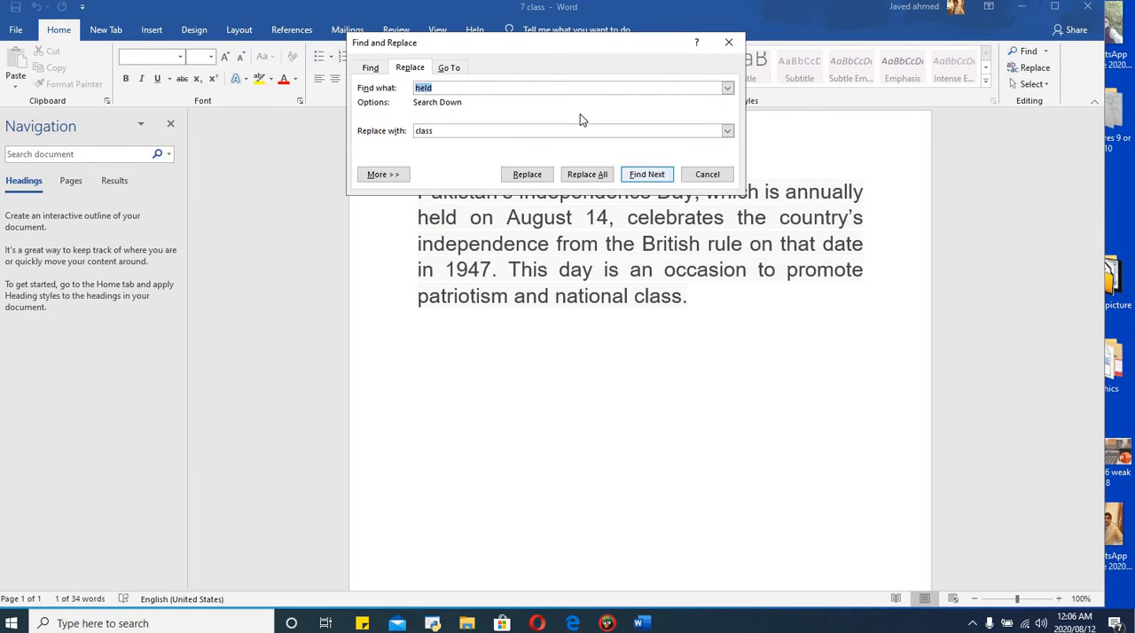
left_click(432, 130)
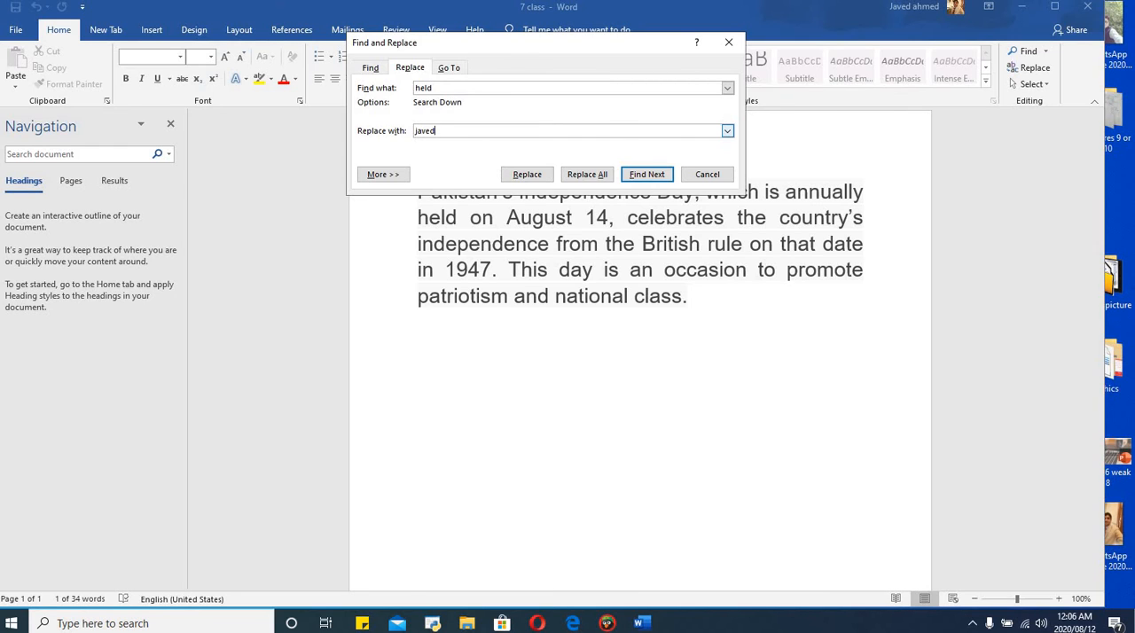
left_click(574, 174)
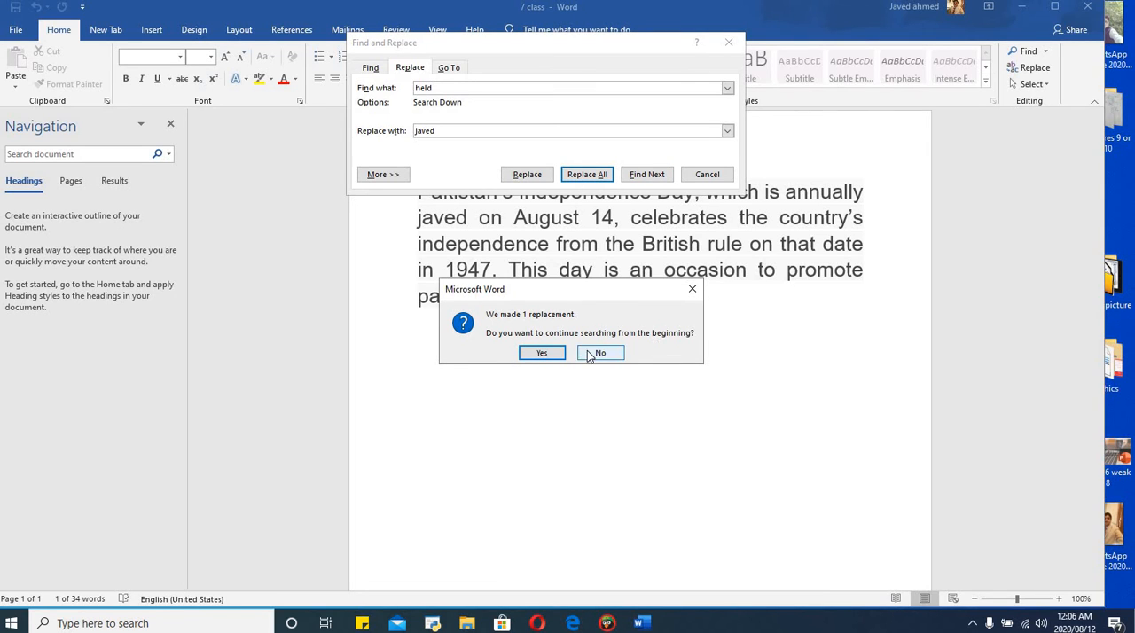
left_click(542, 353)
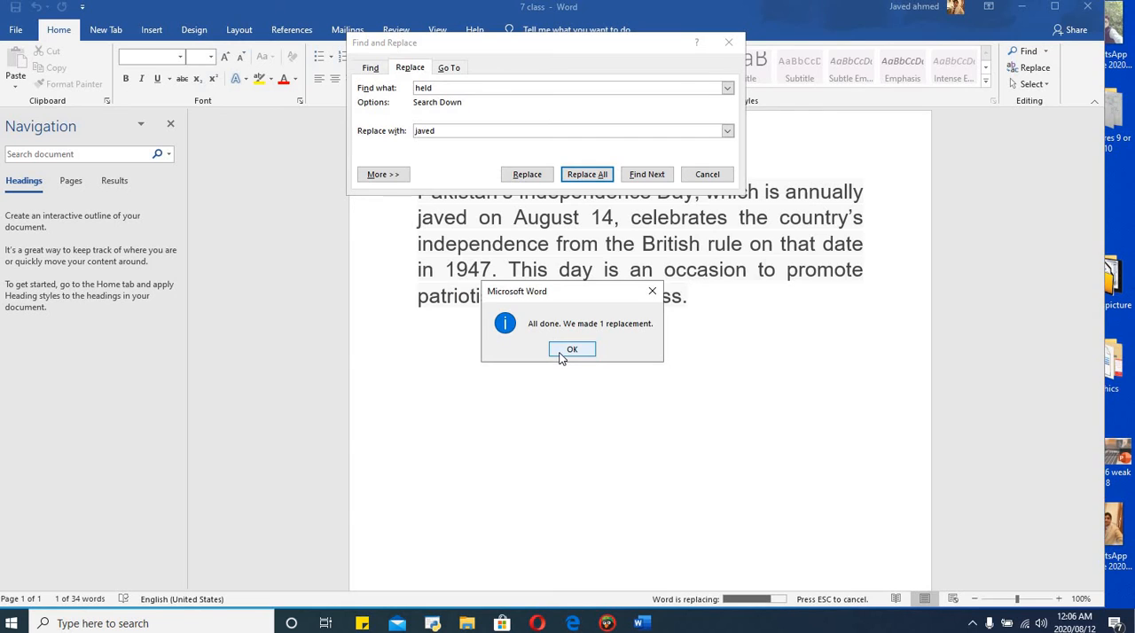
left_click(561, 353)
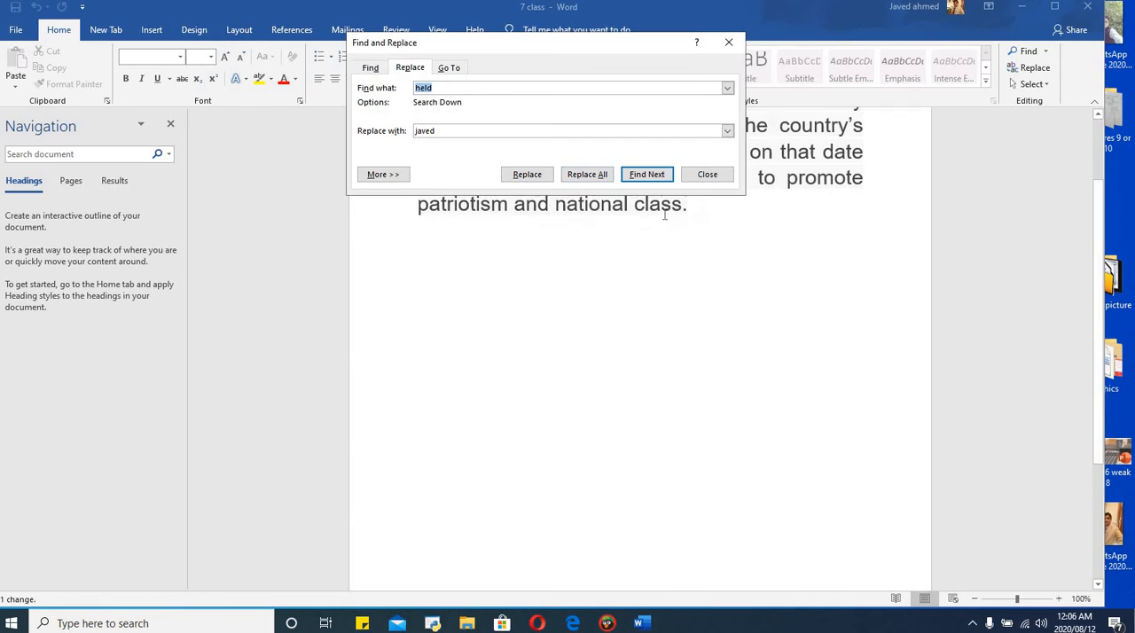
left_click(728, 43)
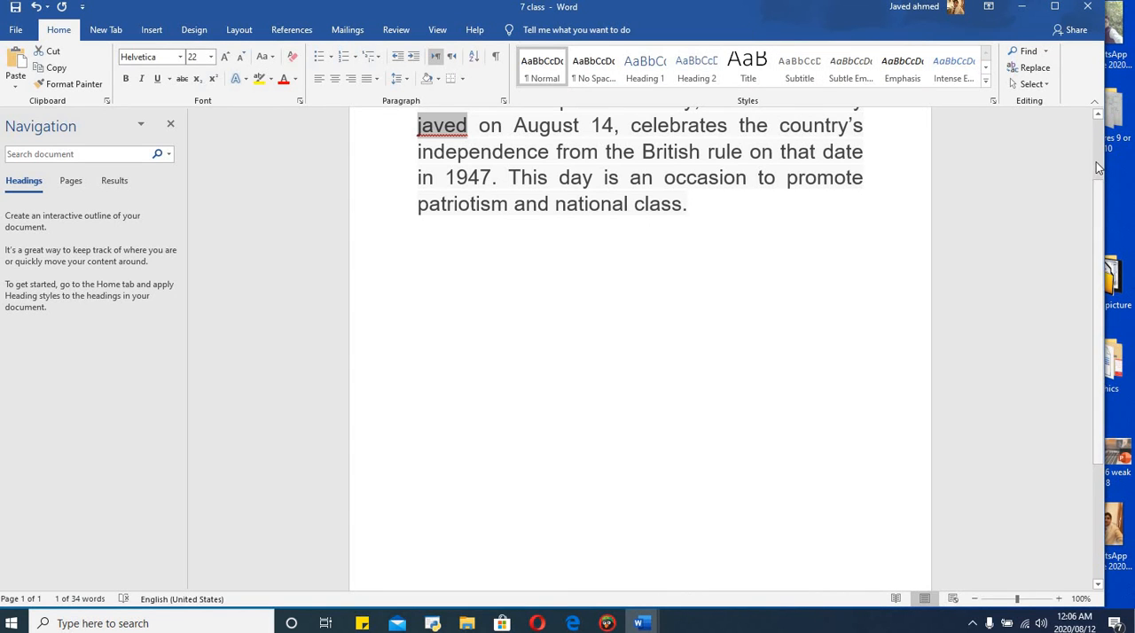
scroll(1096, 162, "up", 2)
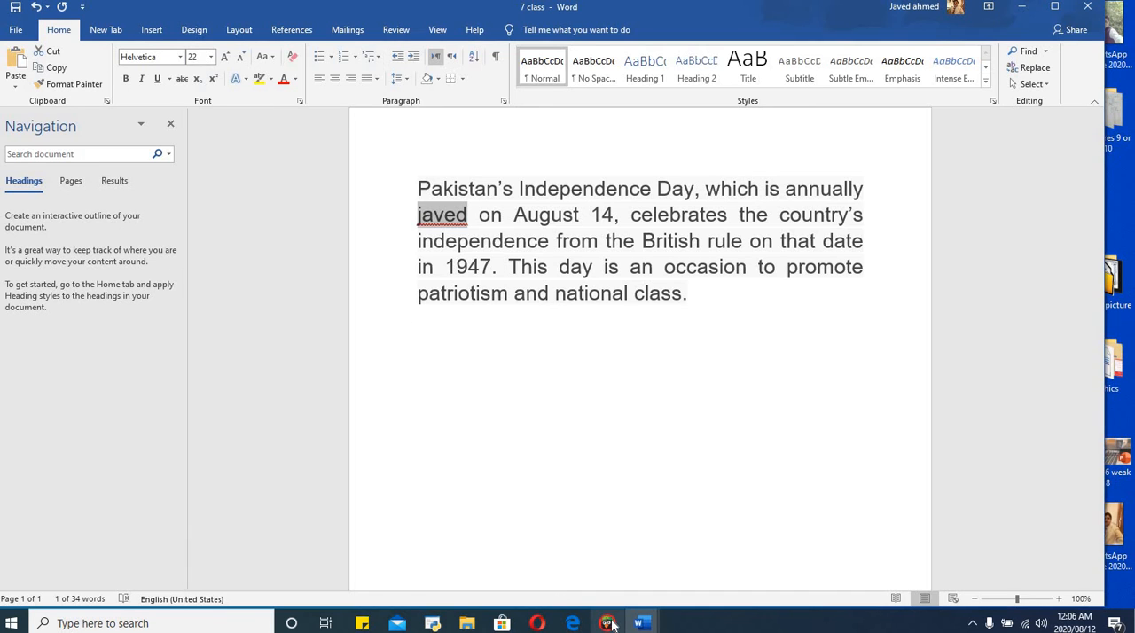
Review the third topic in the Unit#03 list of the other Word document and switch back to 7 class.
mouse_move(642, 621)
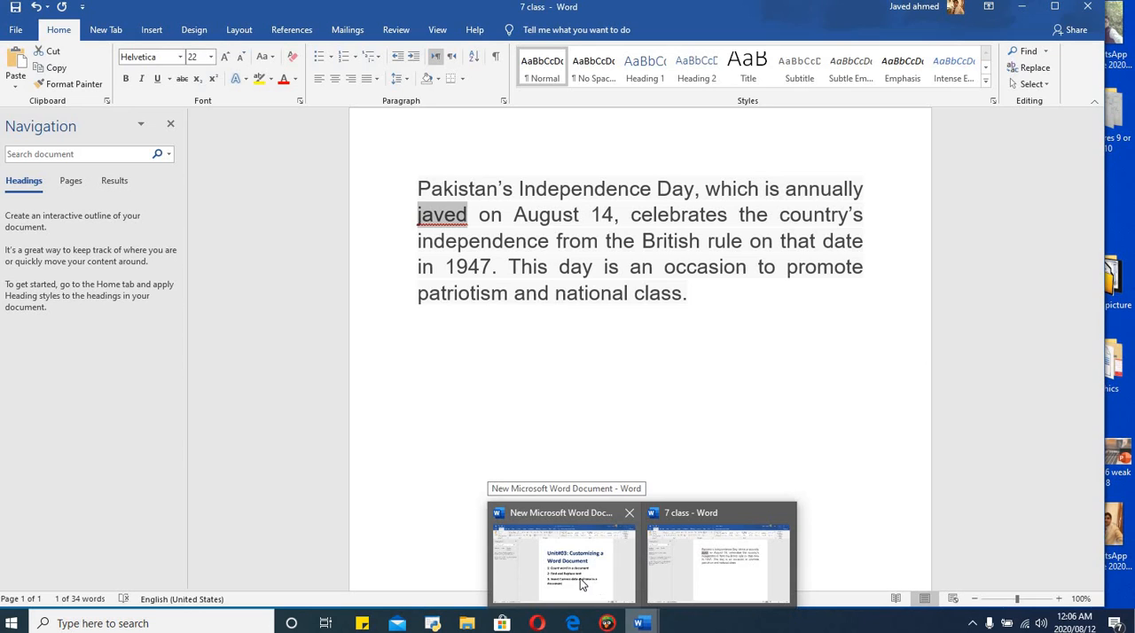
left_click(581, 578)
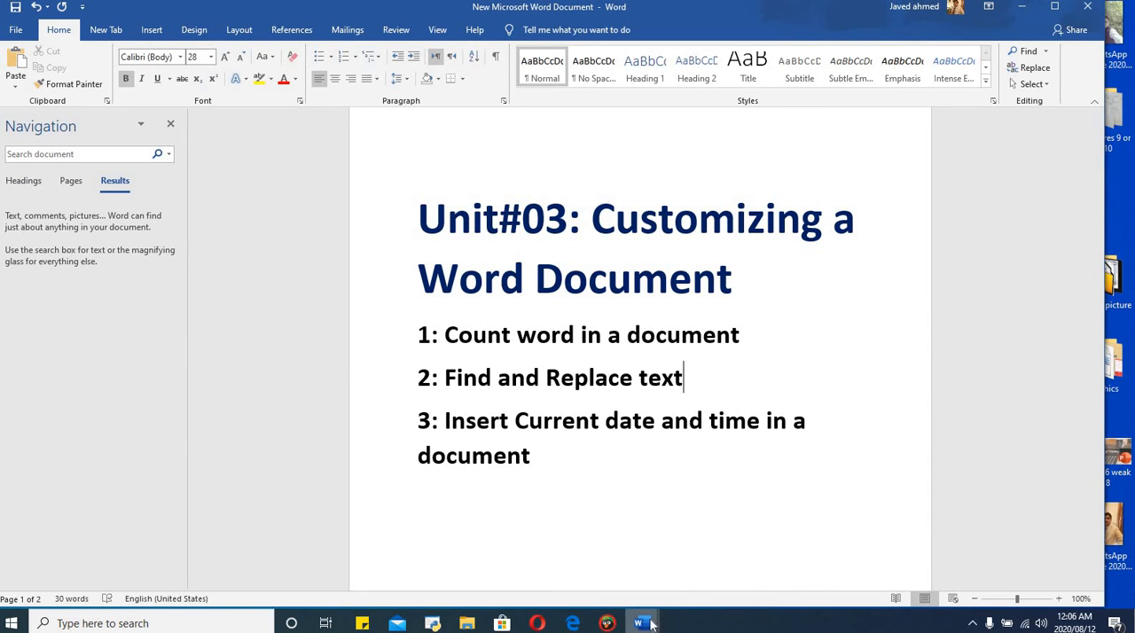
mouse_move(642, 621)
left_click(686, 587)
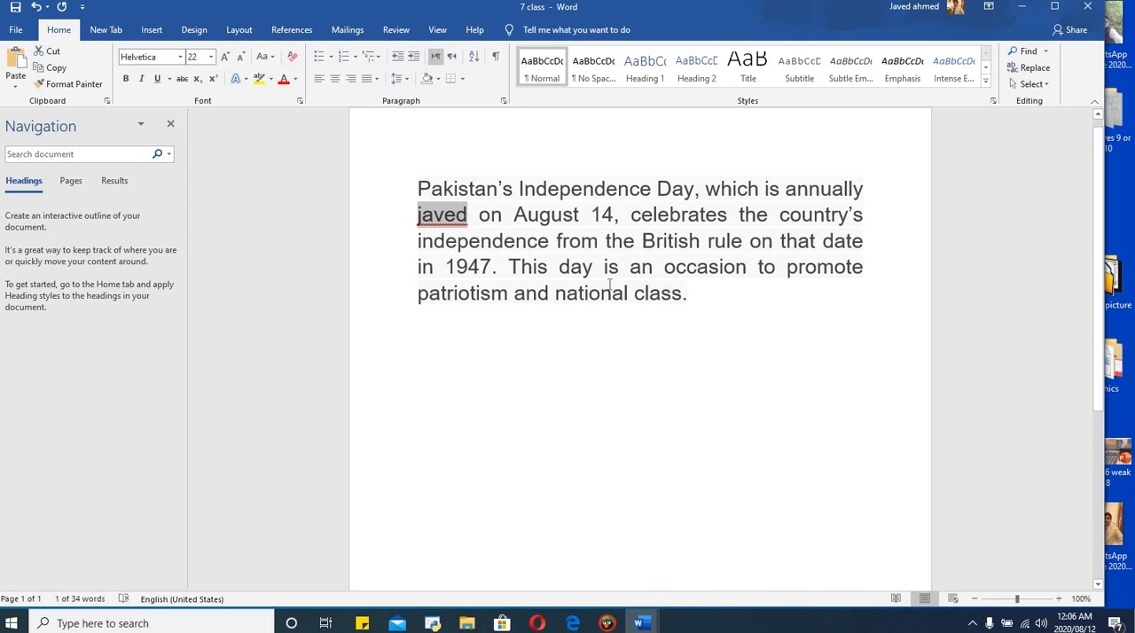
Add three blank lines above the paragraph about Pakistan's Independence Day.
left_click(422, 162)
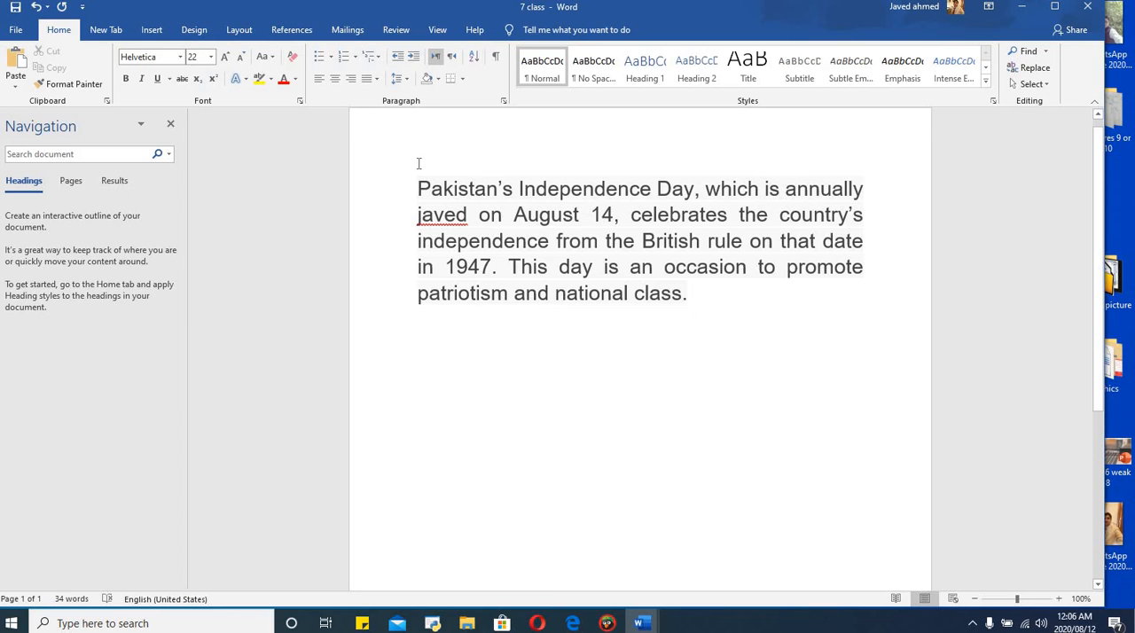
left_click(459, 188)
key("Return")
key("Return")
key("Return")
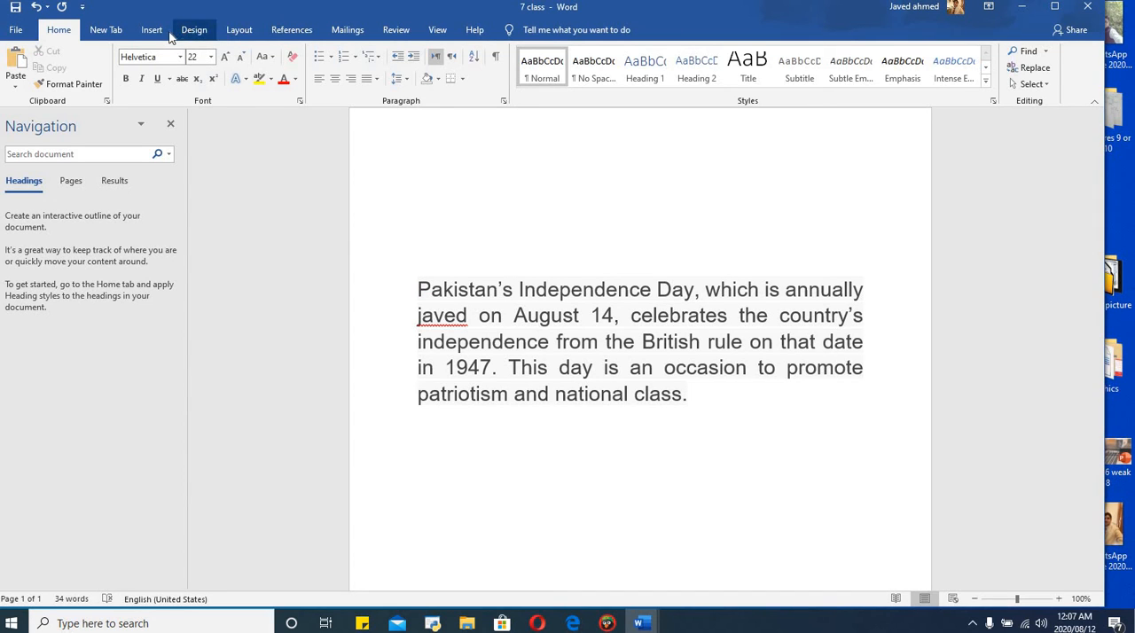
Insert the current date above the paragraph in the "August 12, 2020" format with automatic updating enabled.
left_click(153, 30)
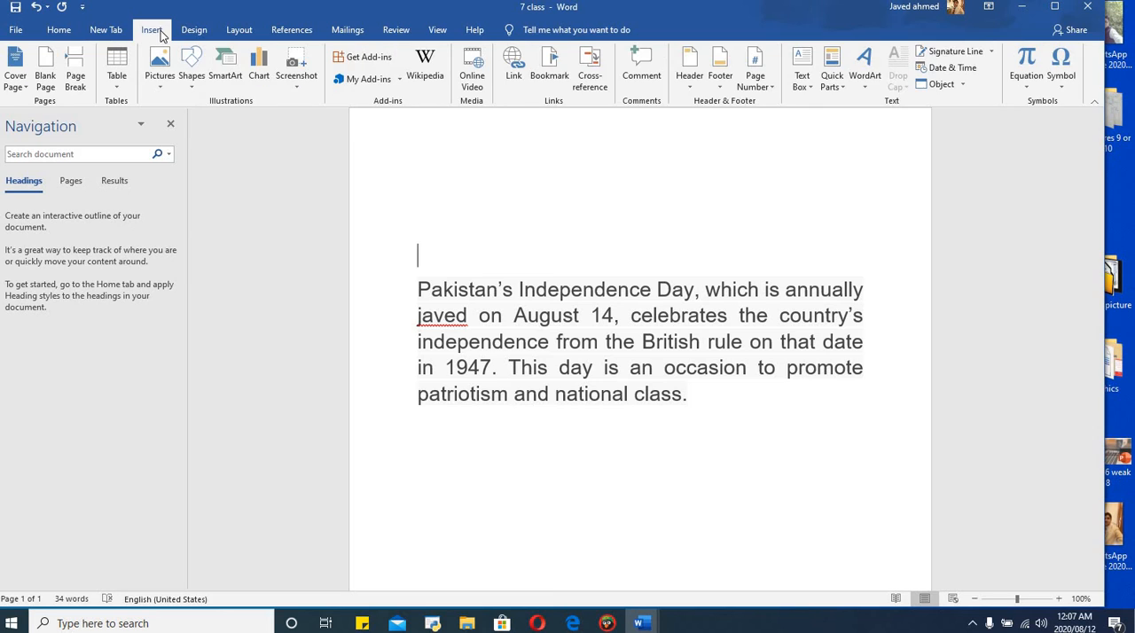
left_click(951, 70)
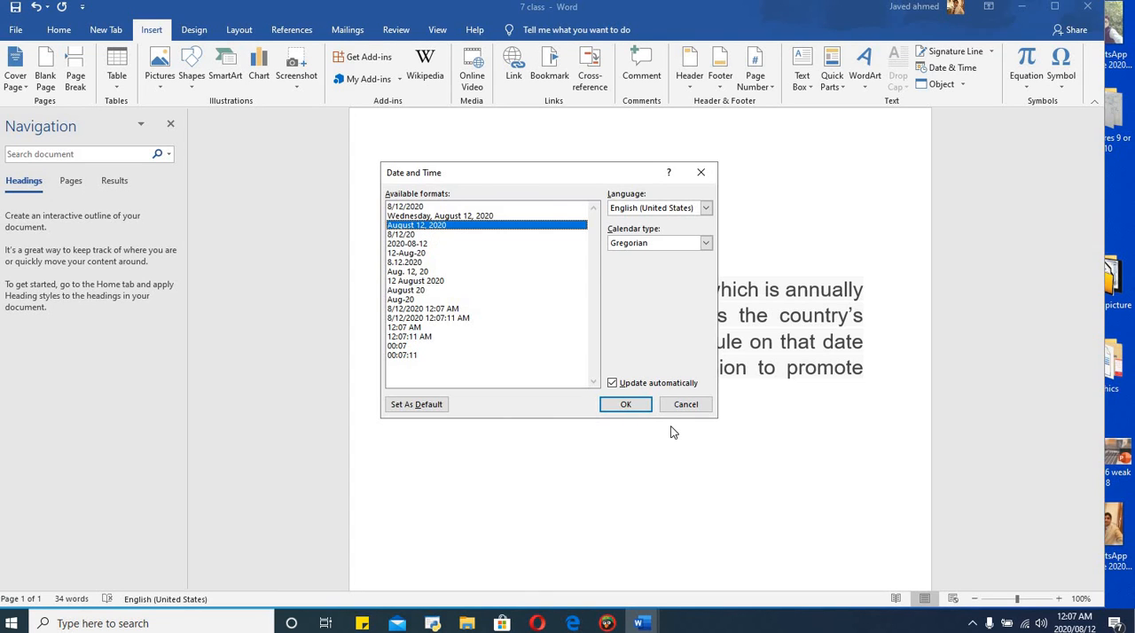
left_click(612, 384)
left_click(612, 384)
left_click(620, 405)
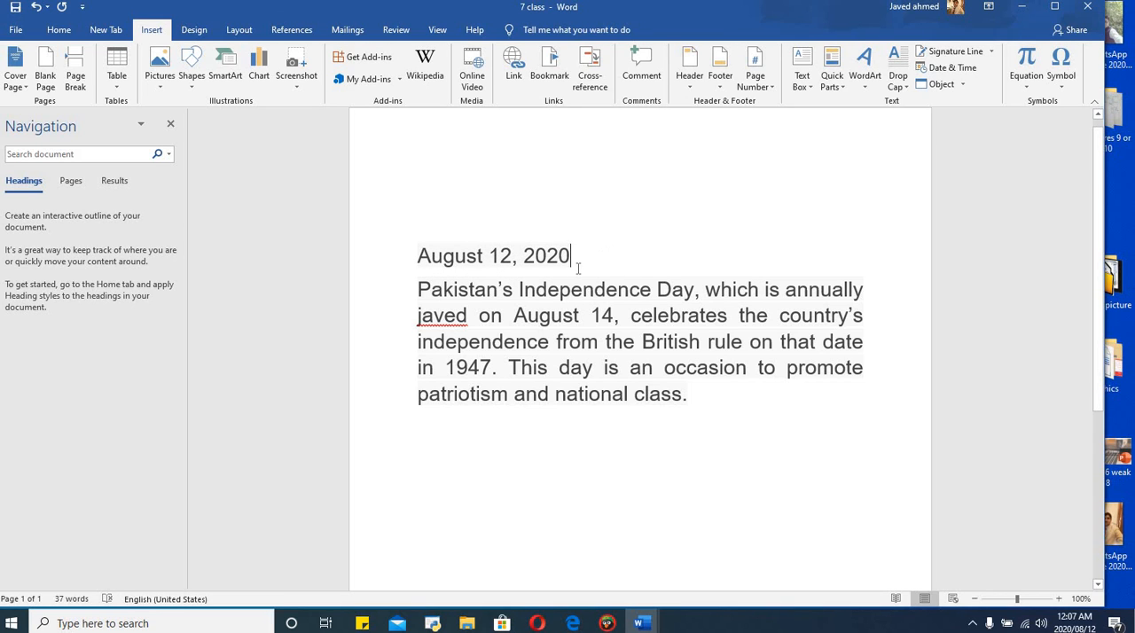
Insert an automatically updating date in the "8.12.2020" format at the end of the Independence Day paragraph.
left_click(694, 397)
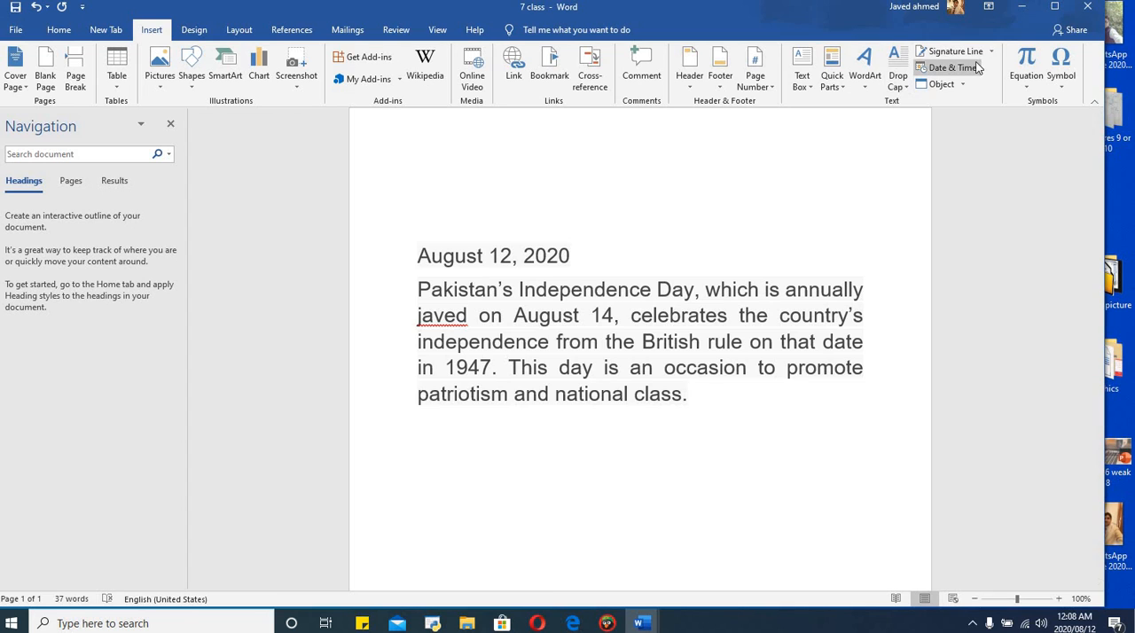
left_click(949, 68)
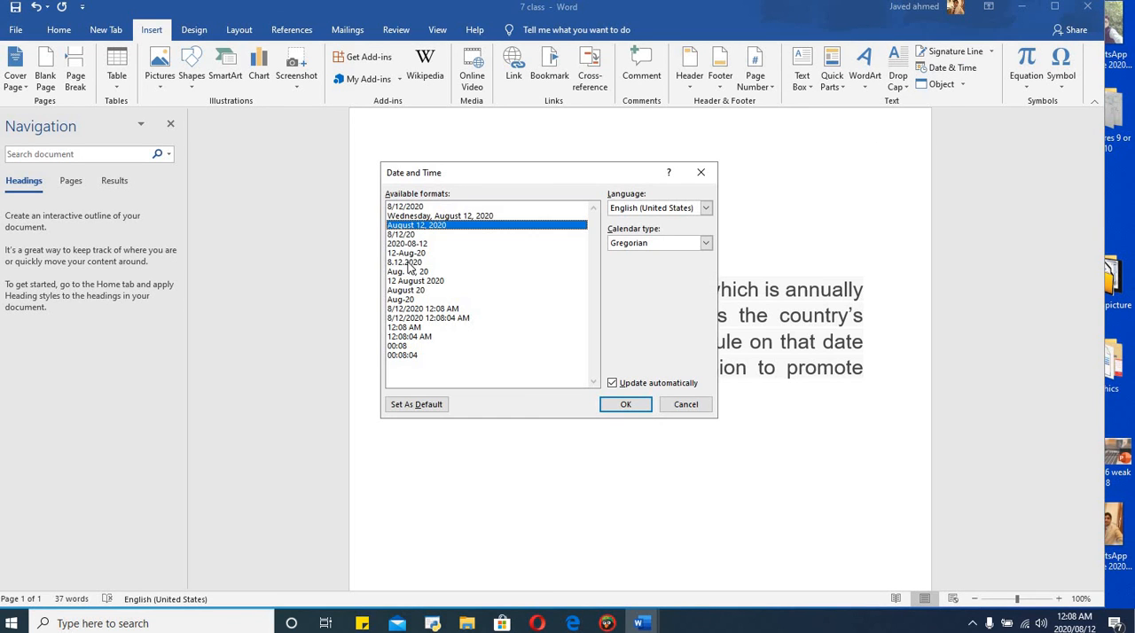
left_click(408, 265)
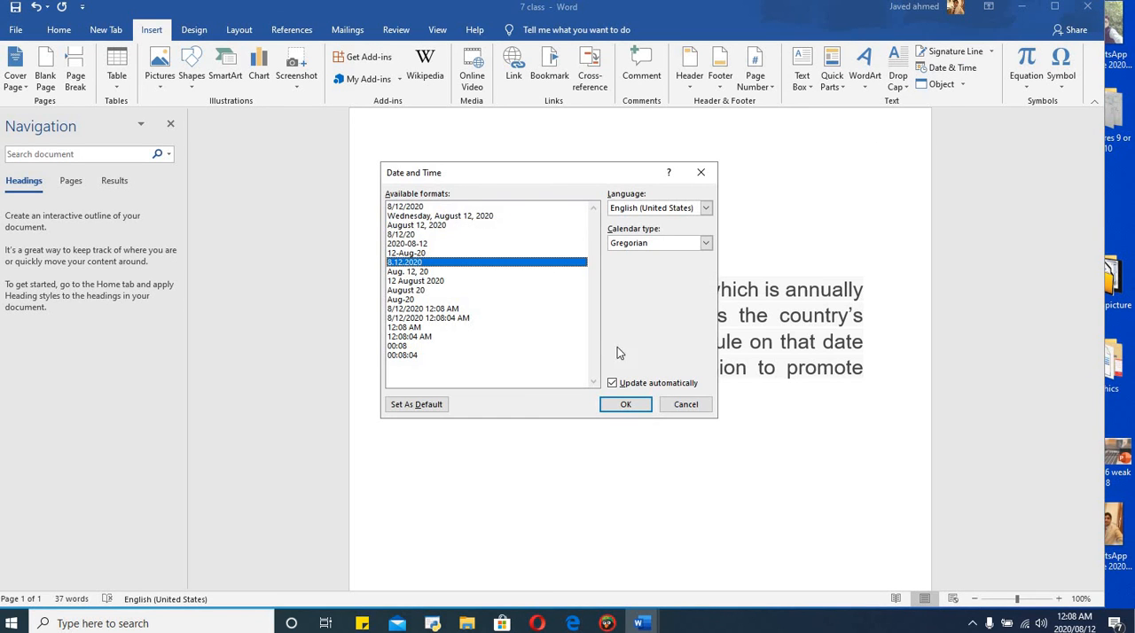
left_click(627, 404)
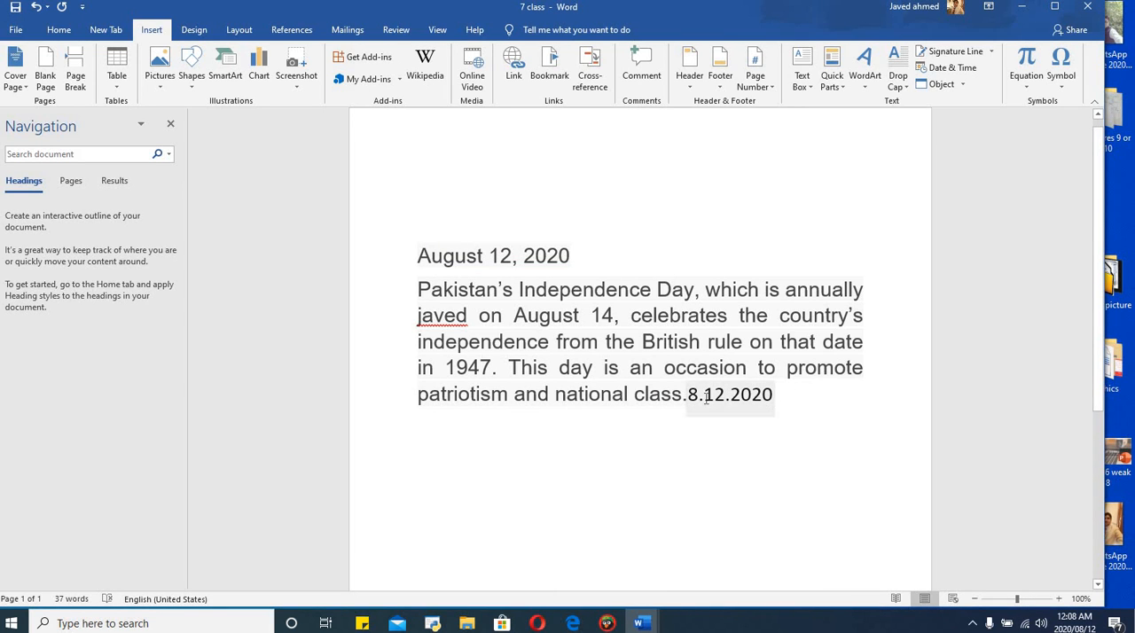
left_click(807, 419)
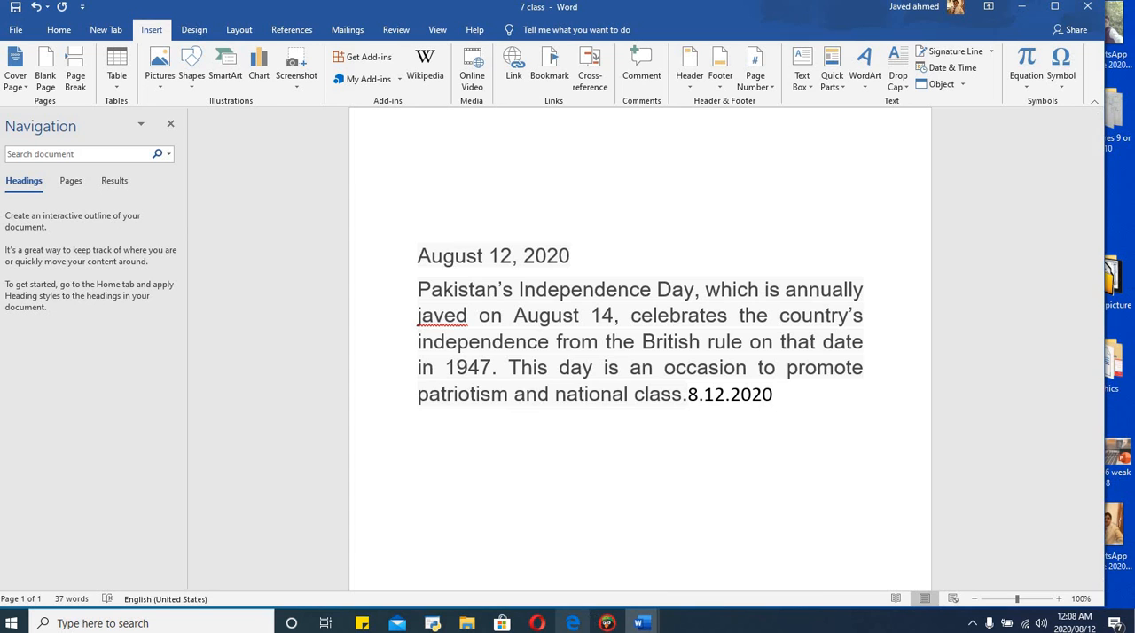
Switch to New Microsoft Word Document to review the Unit#03 topic list.
mouse_move(642, 624)
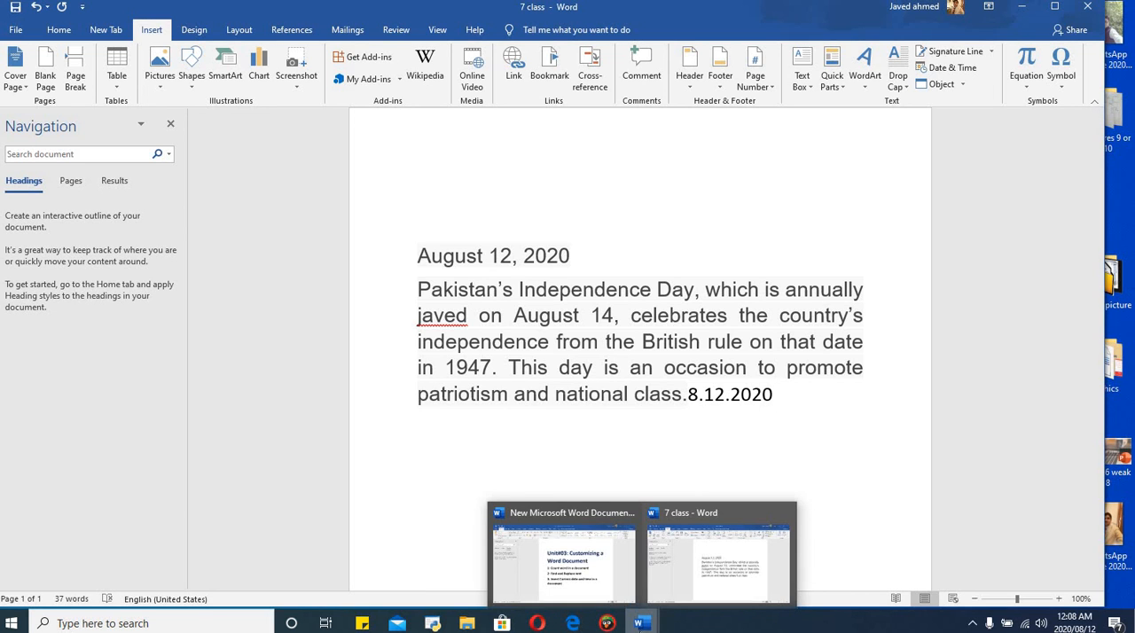
left_click(593, 601)
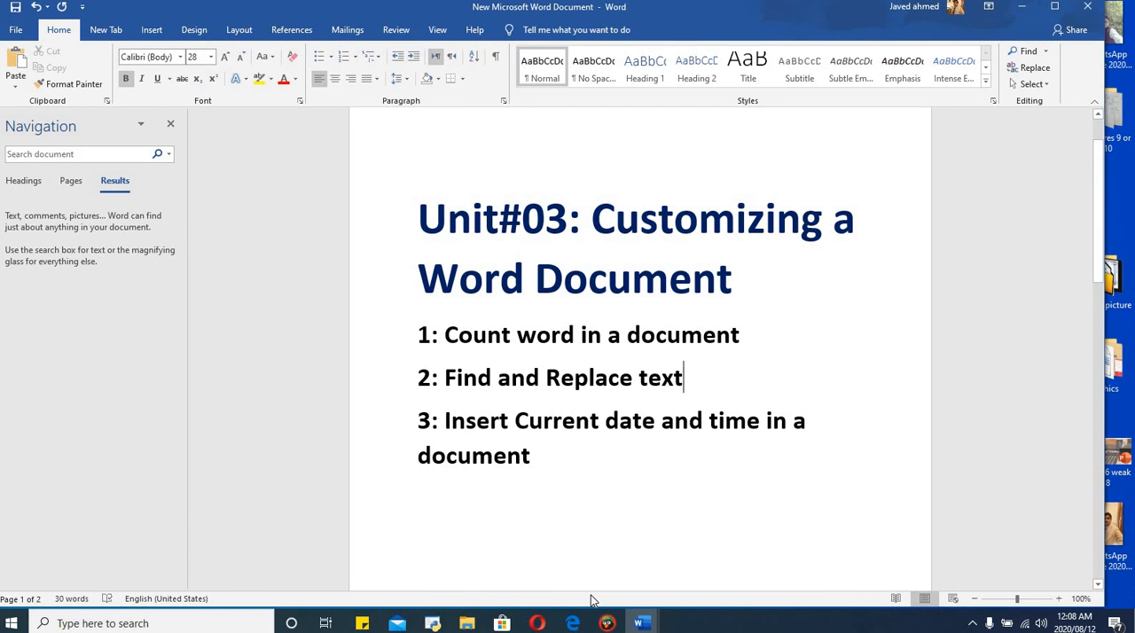